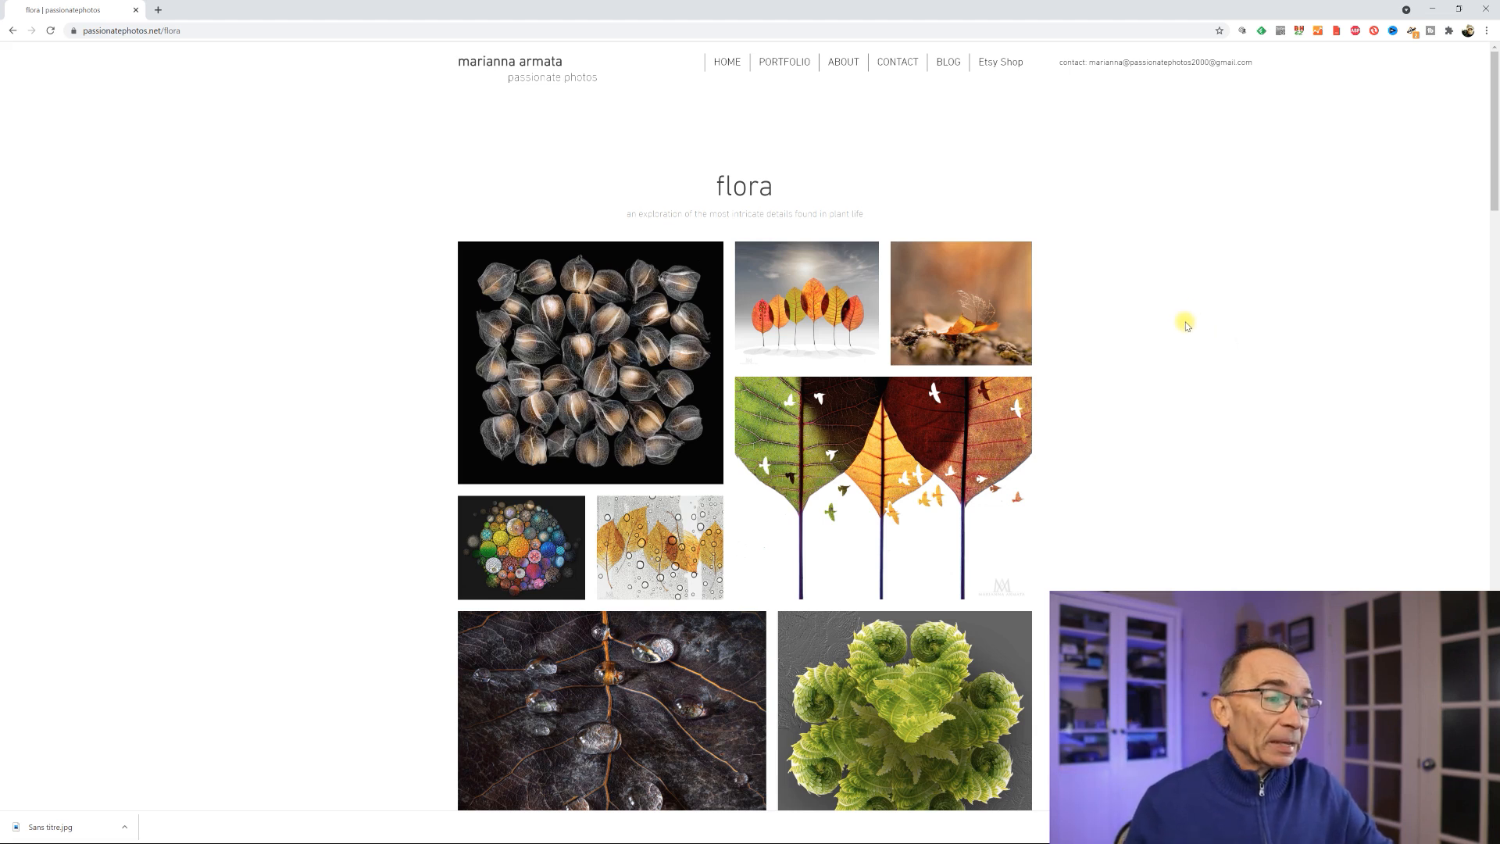
Look through the flora gallery on passionatephotos.net and examine the leaf and flower compositions
scroll(1185, 334, down, 4)
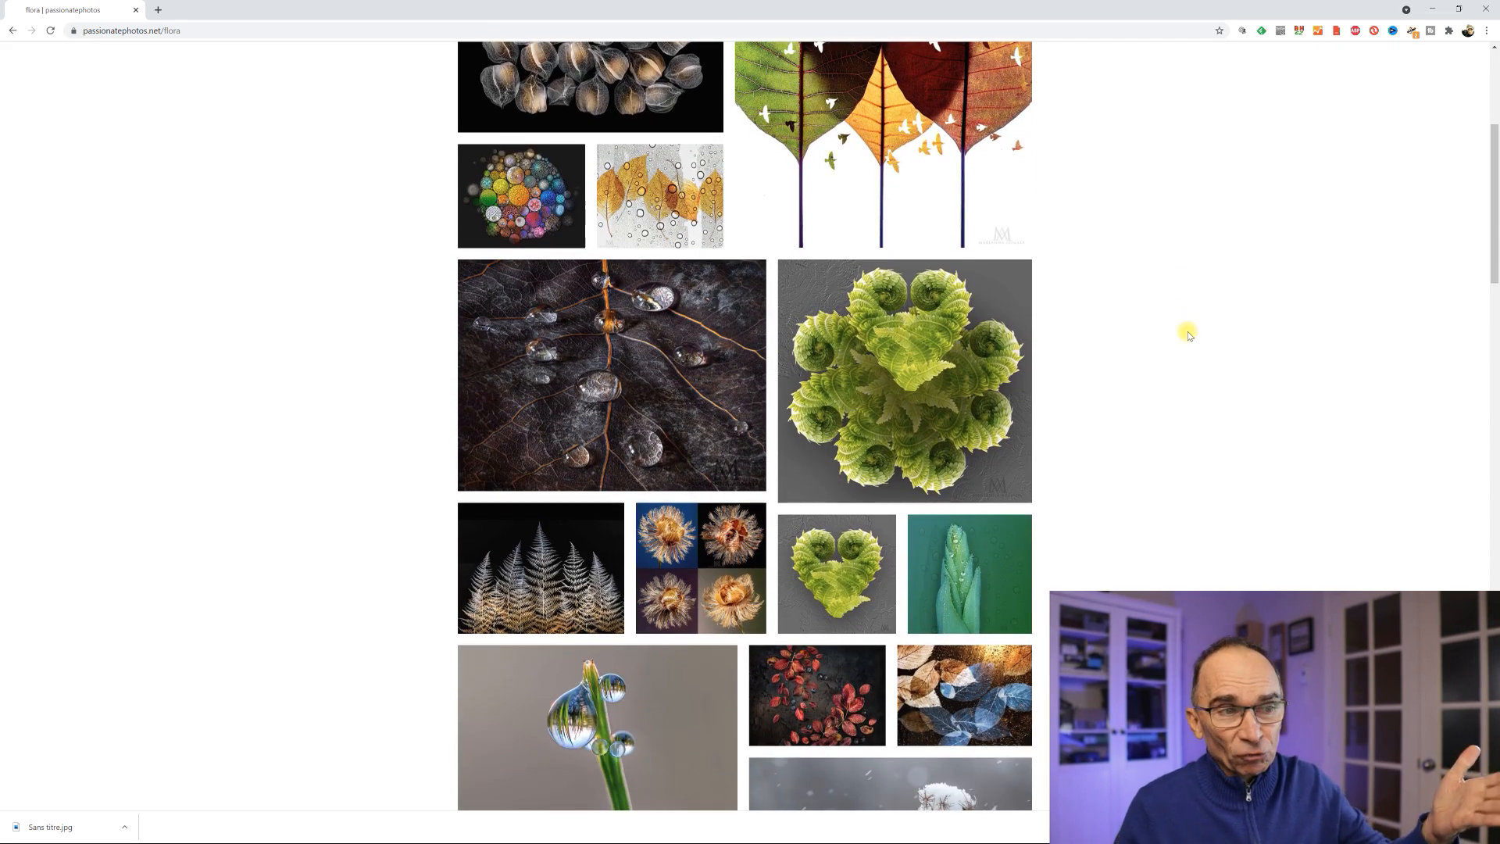
scroll(1187, 333, down, 3)
scroll(1188, 335, down, 4)
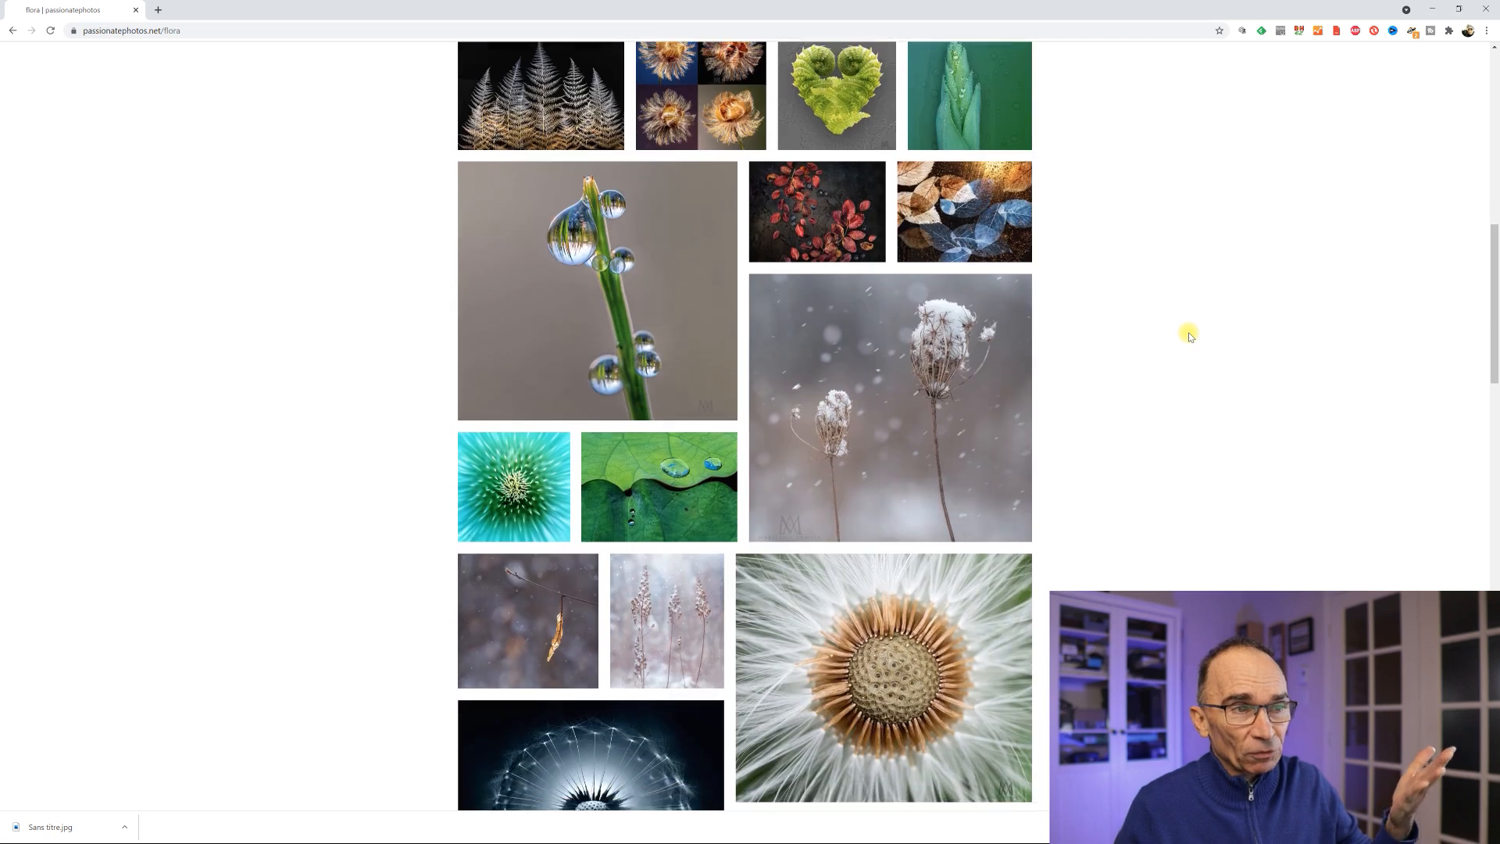
scroll(1188, 335, down, 3)
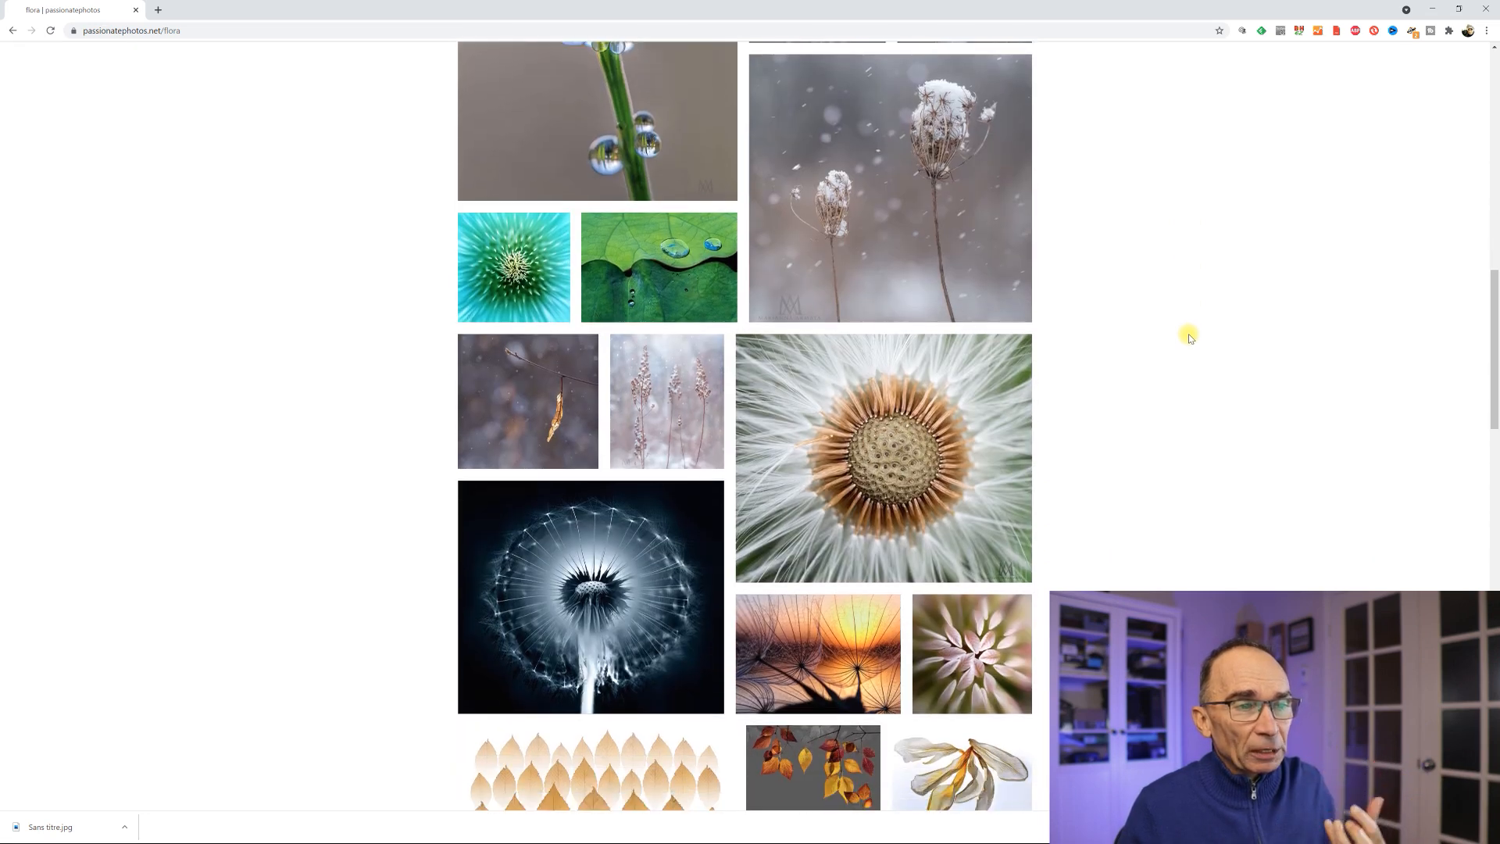
scroll(1188, 335, down, 1)
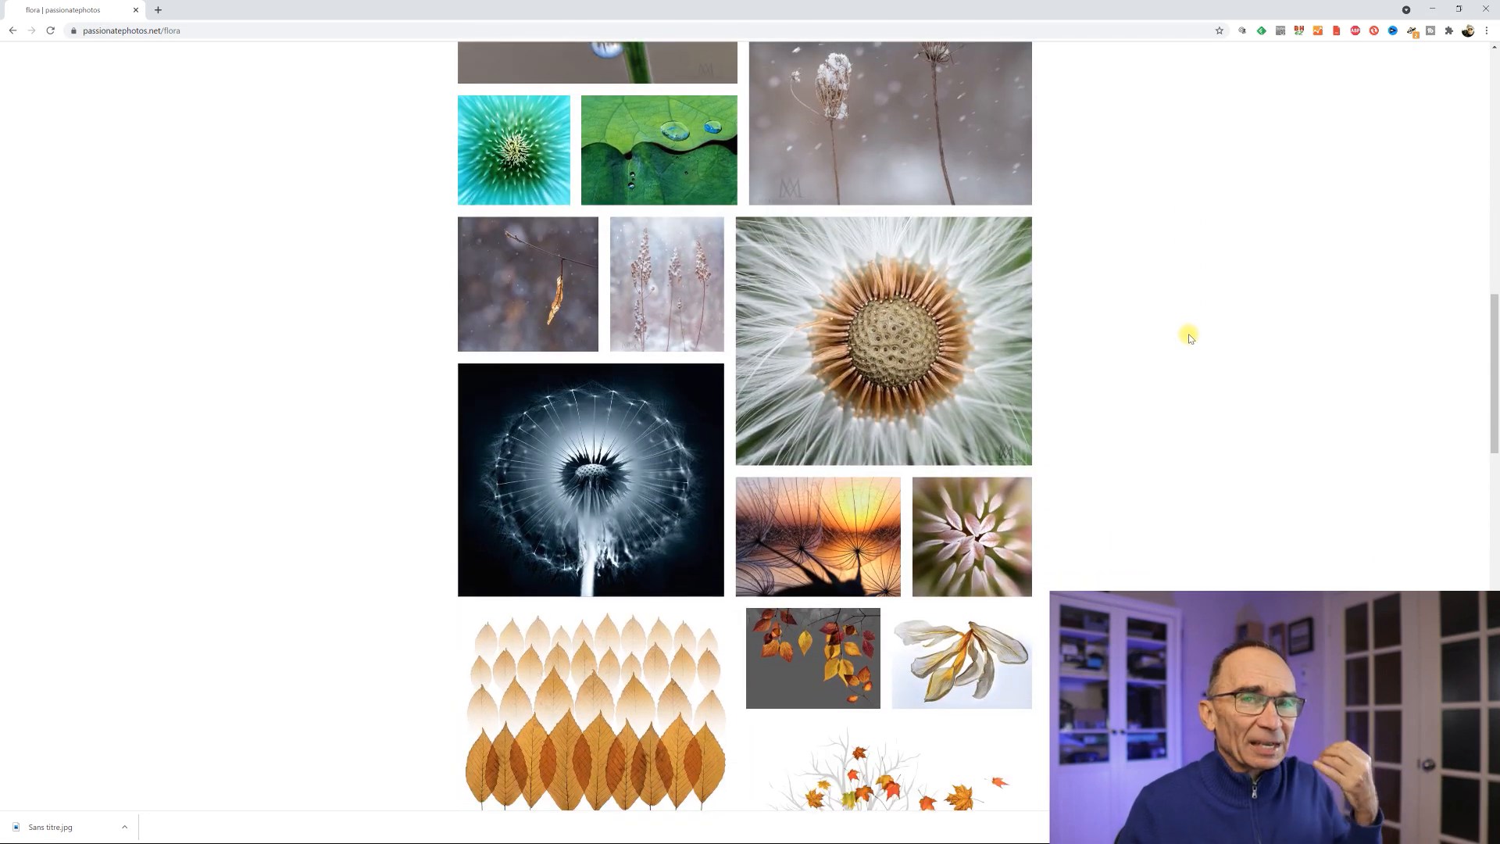
scroll(1189, 337, down, 3)
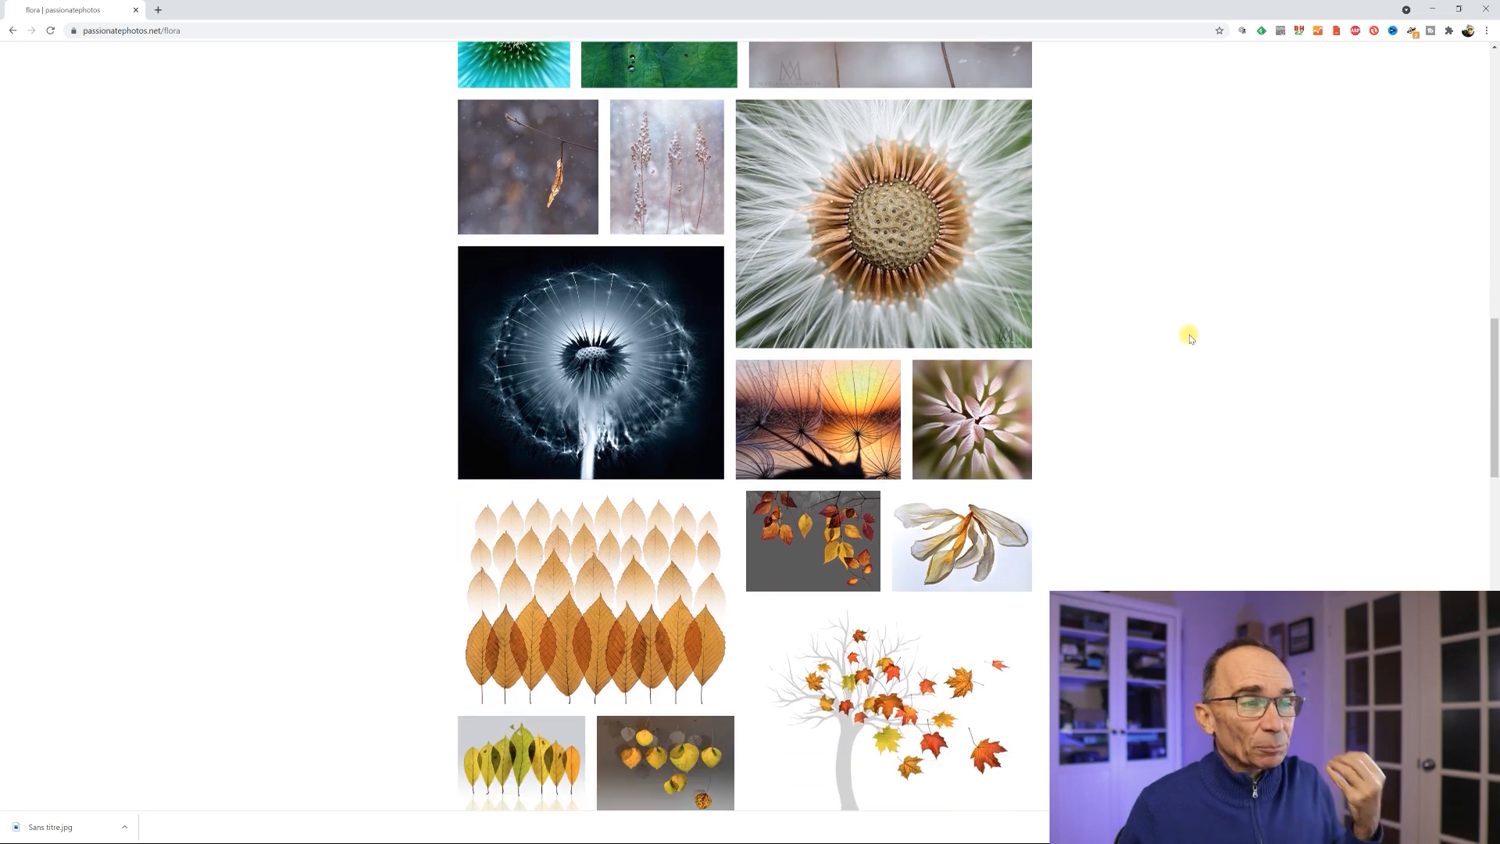
scroll(1188, 336, down, 2)
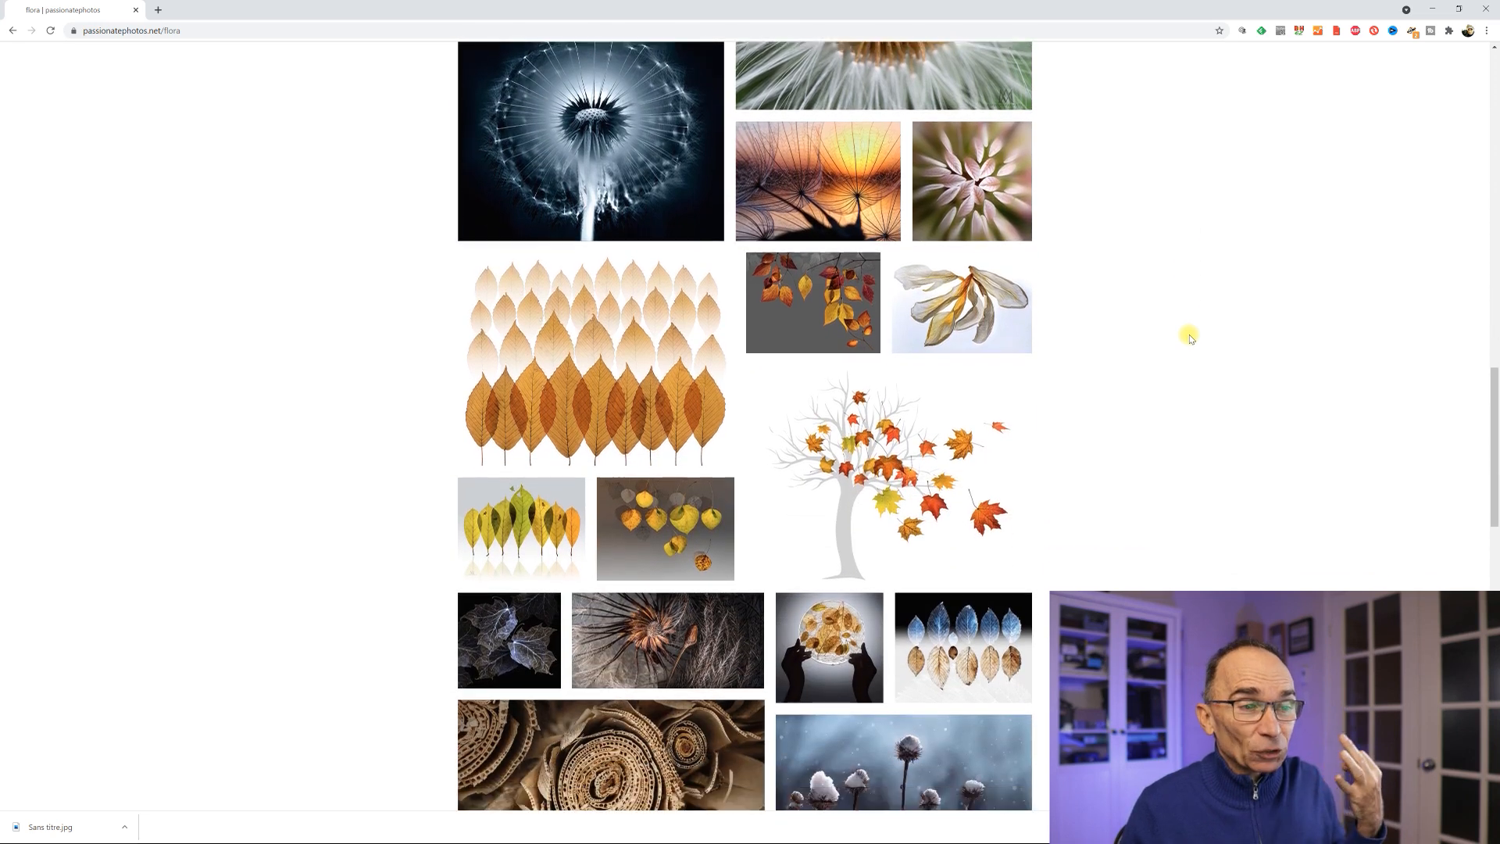
scroll(1188, 335, down, 1)
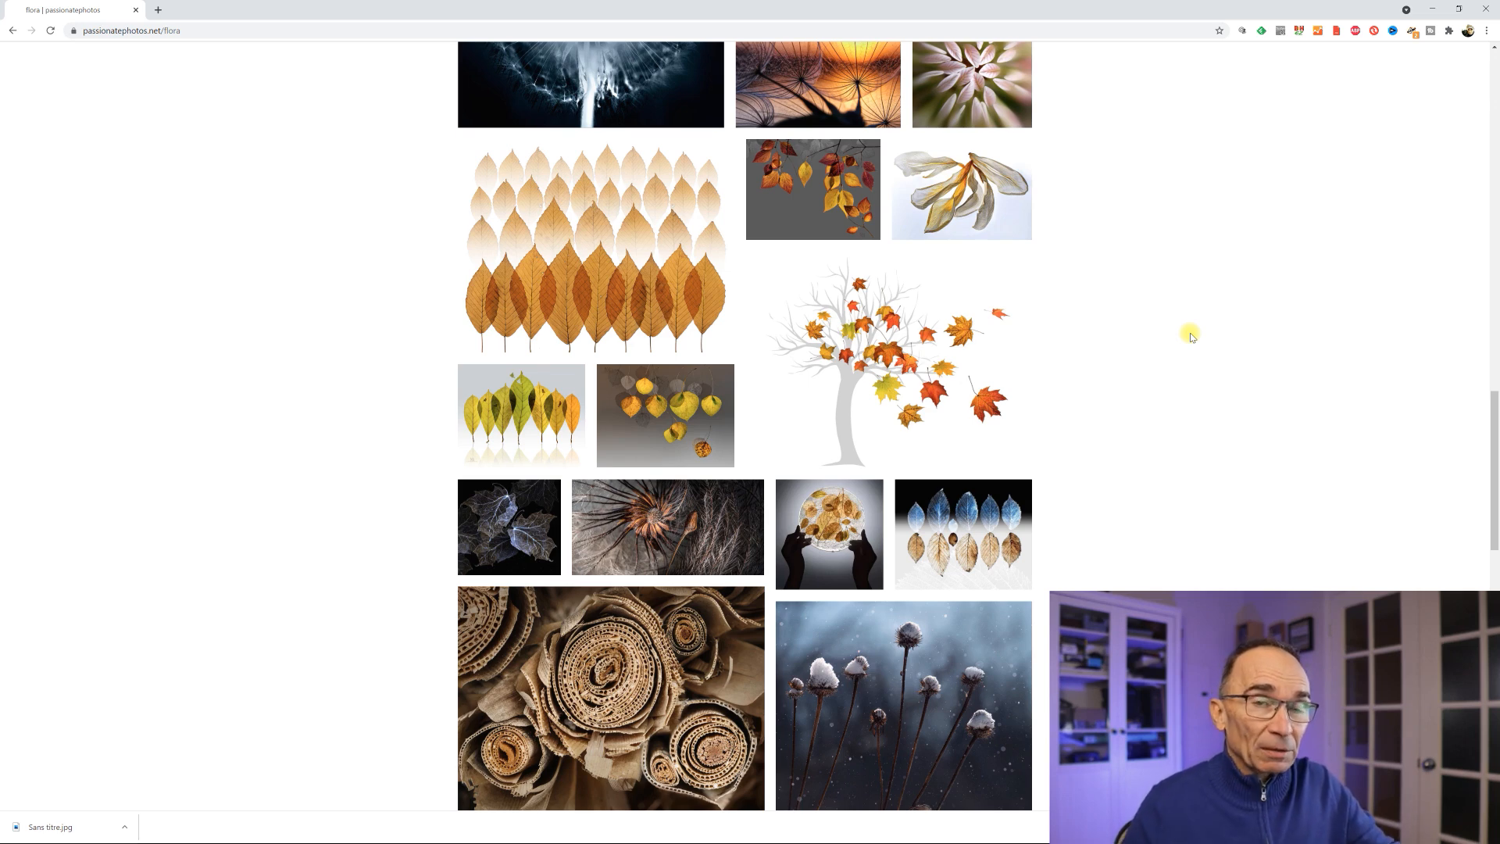
scroll(1190, 336, up, 7)
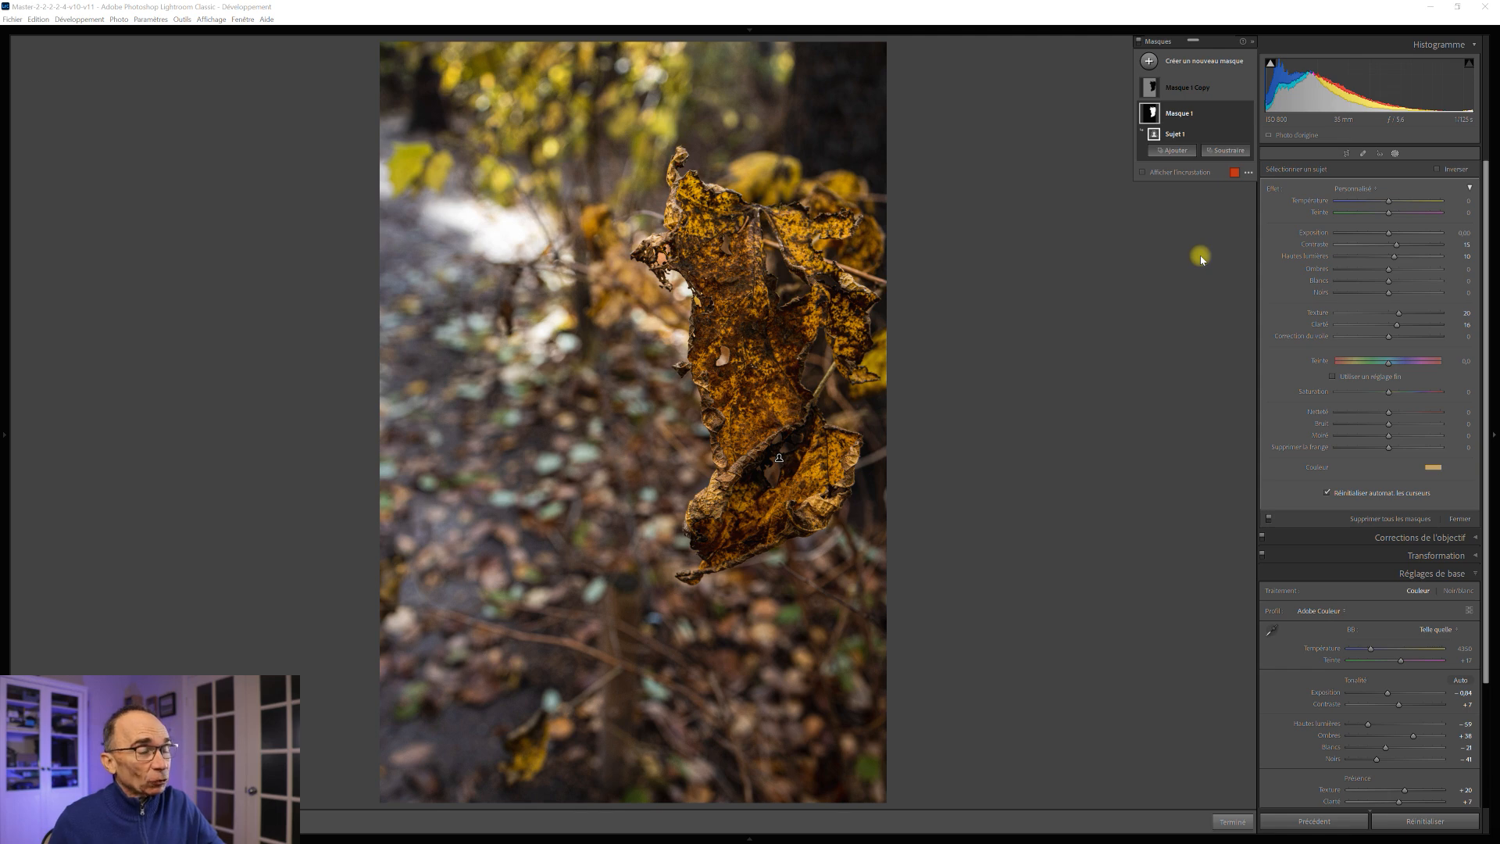
In Lightroom Classic, hide and reshow the Sujet 1 component of Masque 1 to compare its effect on the leaf
mouse_move(1250, 135)
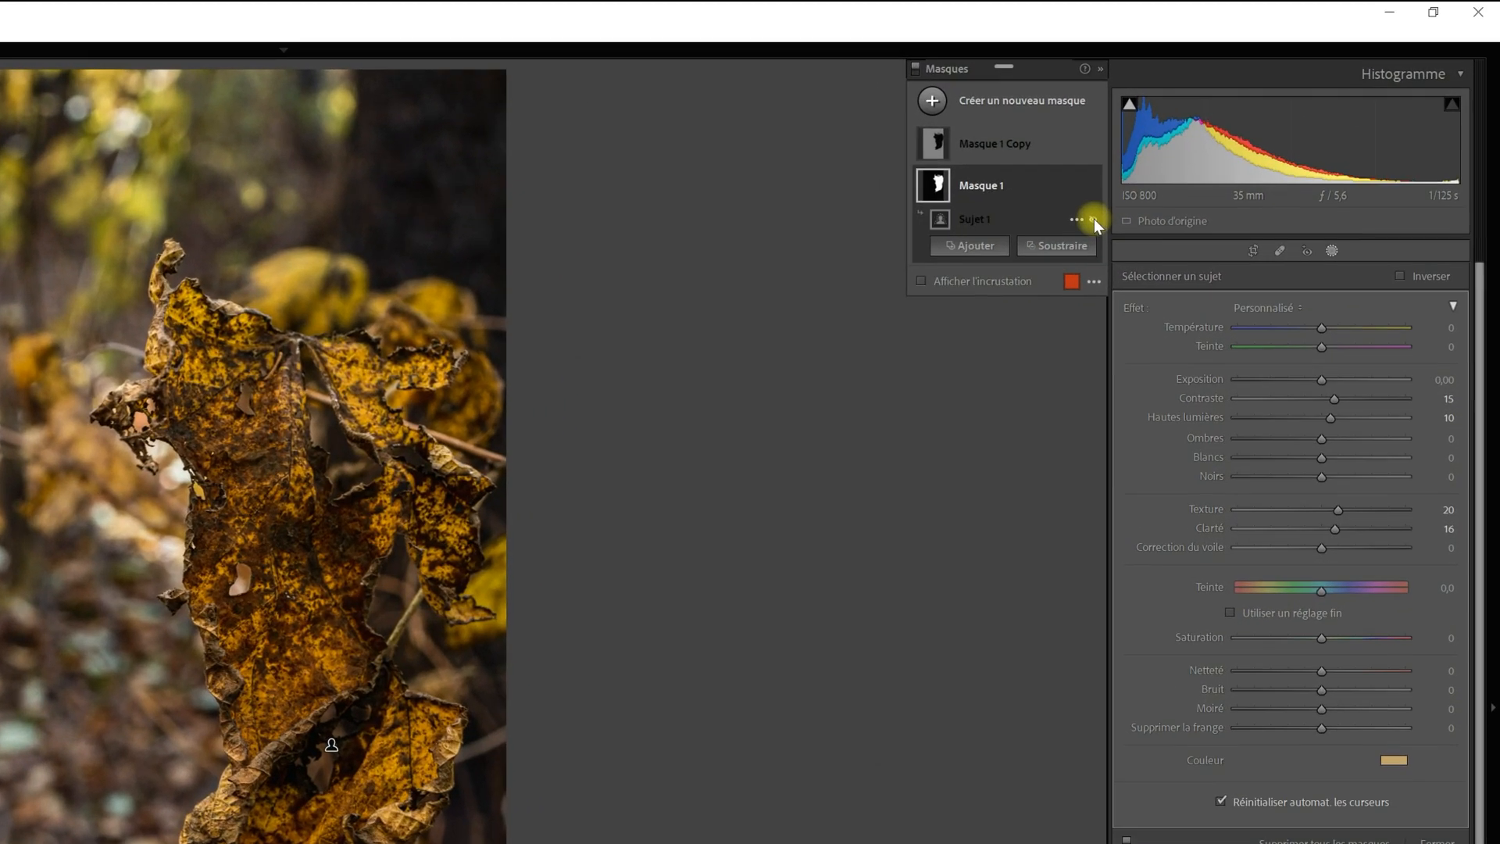
click(1094, 221)
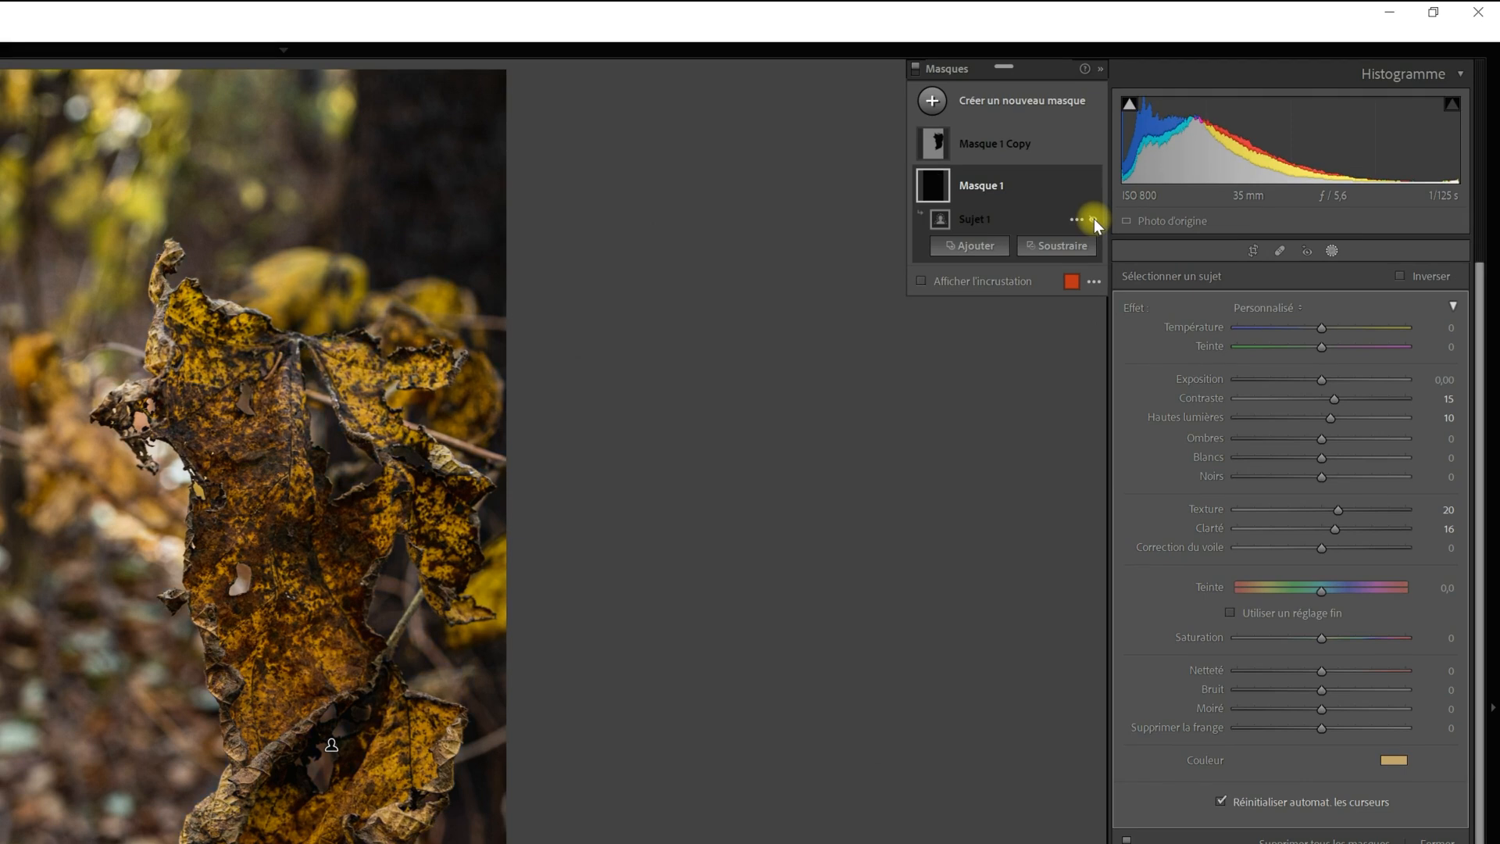
click(1093, 221)
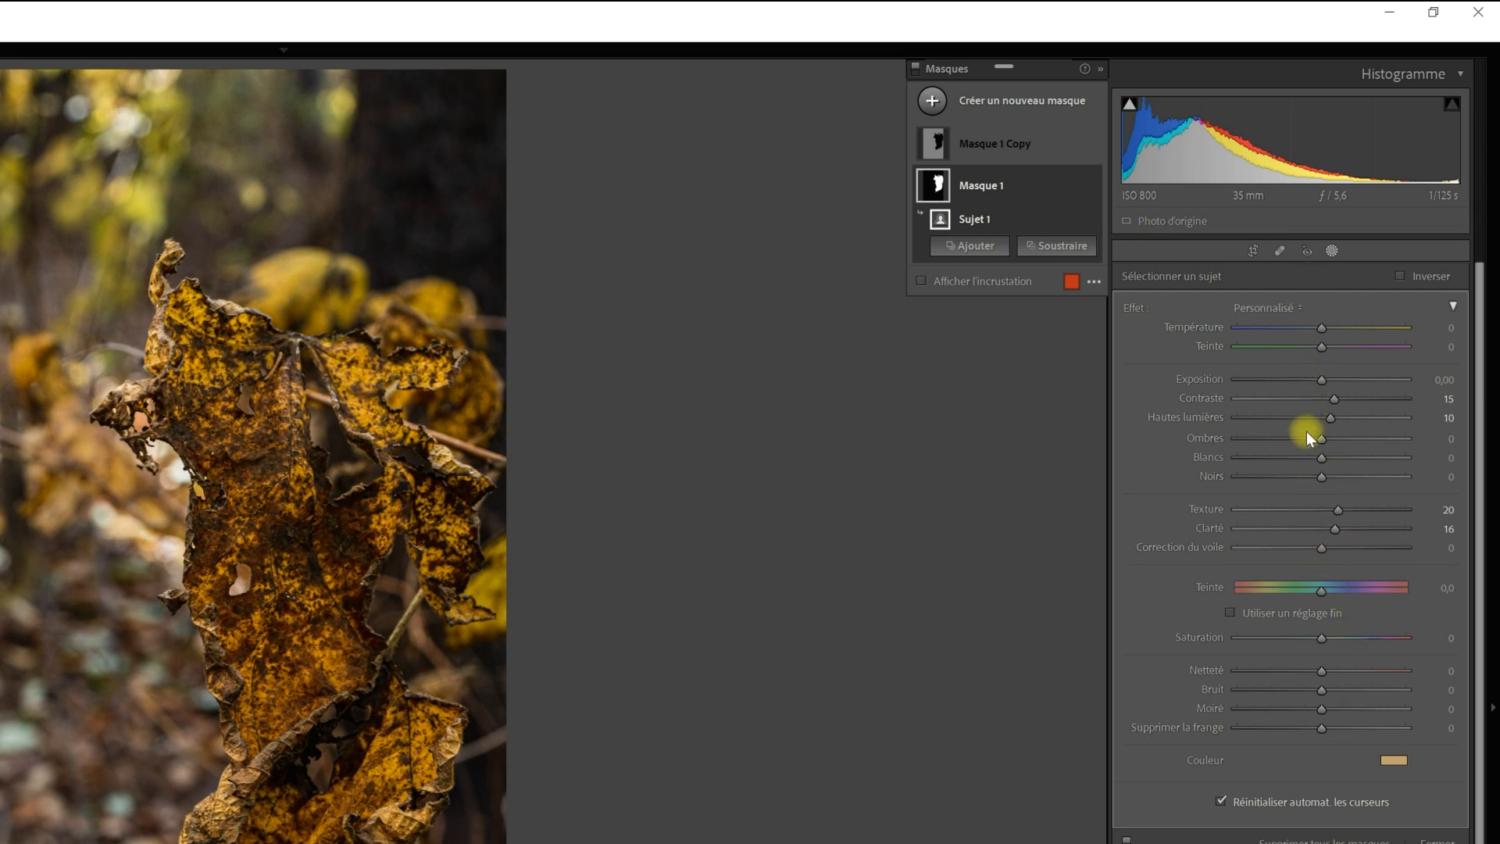
Select Masque 1 Copy and turn its visibility on to apply its background darkening around the leaf
mouse_move(1078, 204)
mouse_move(1075, 151)
click(1077, 143)
click(1036, 142)
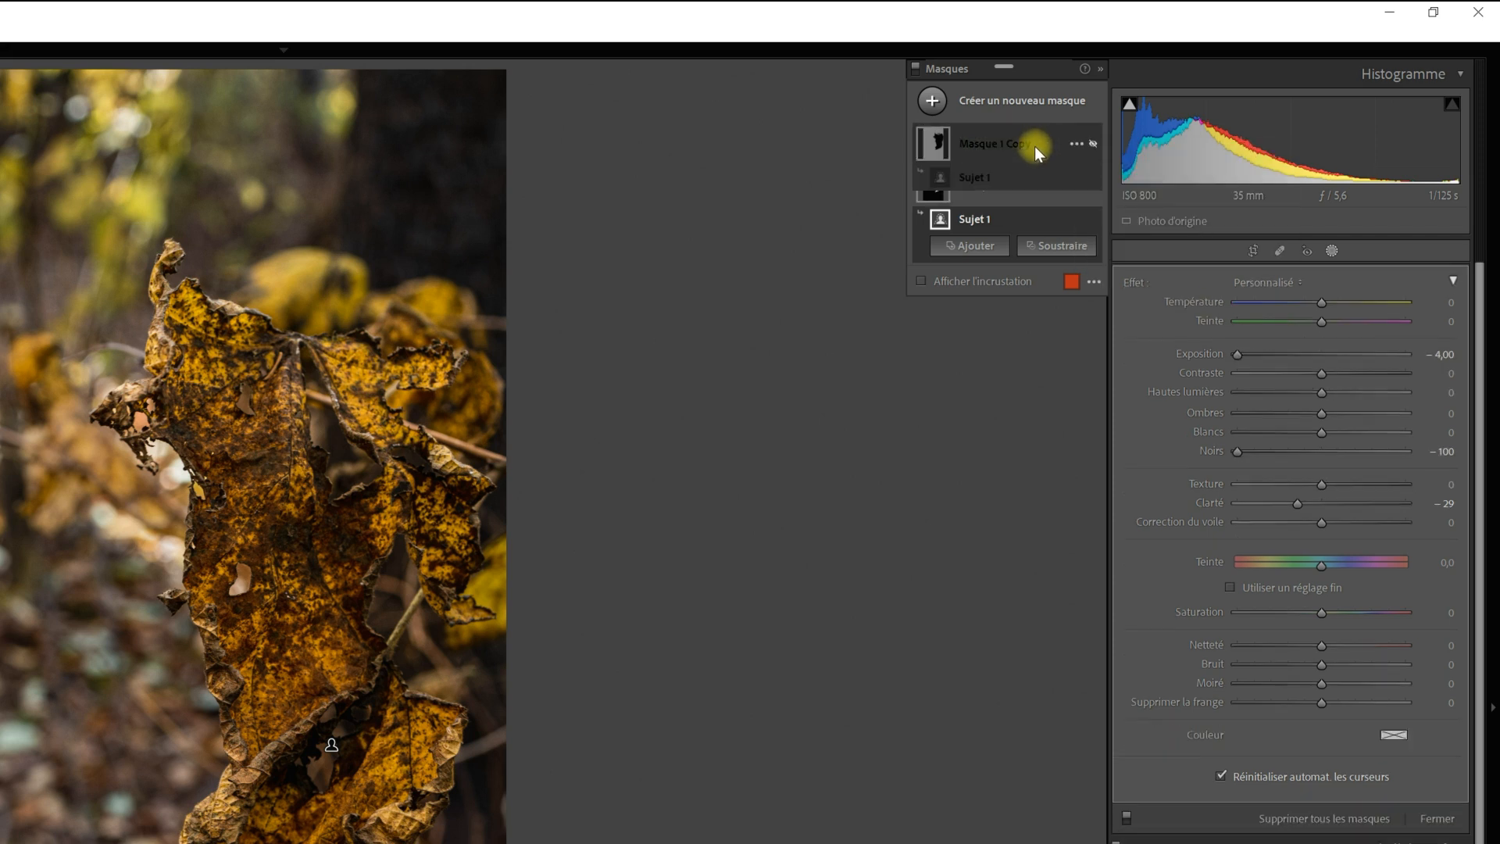
click(1093, 143)
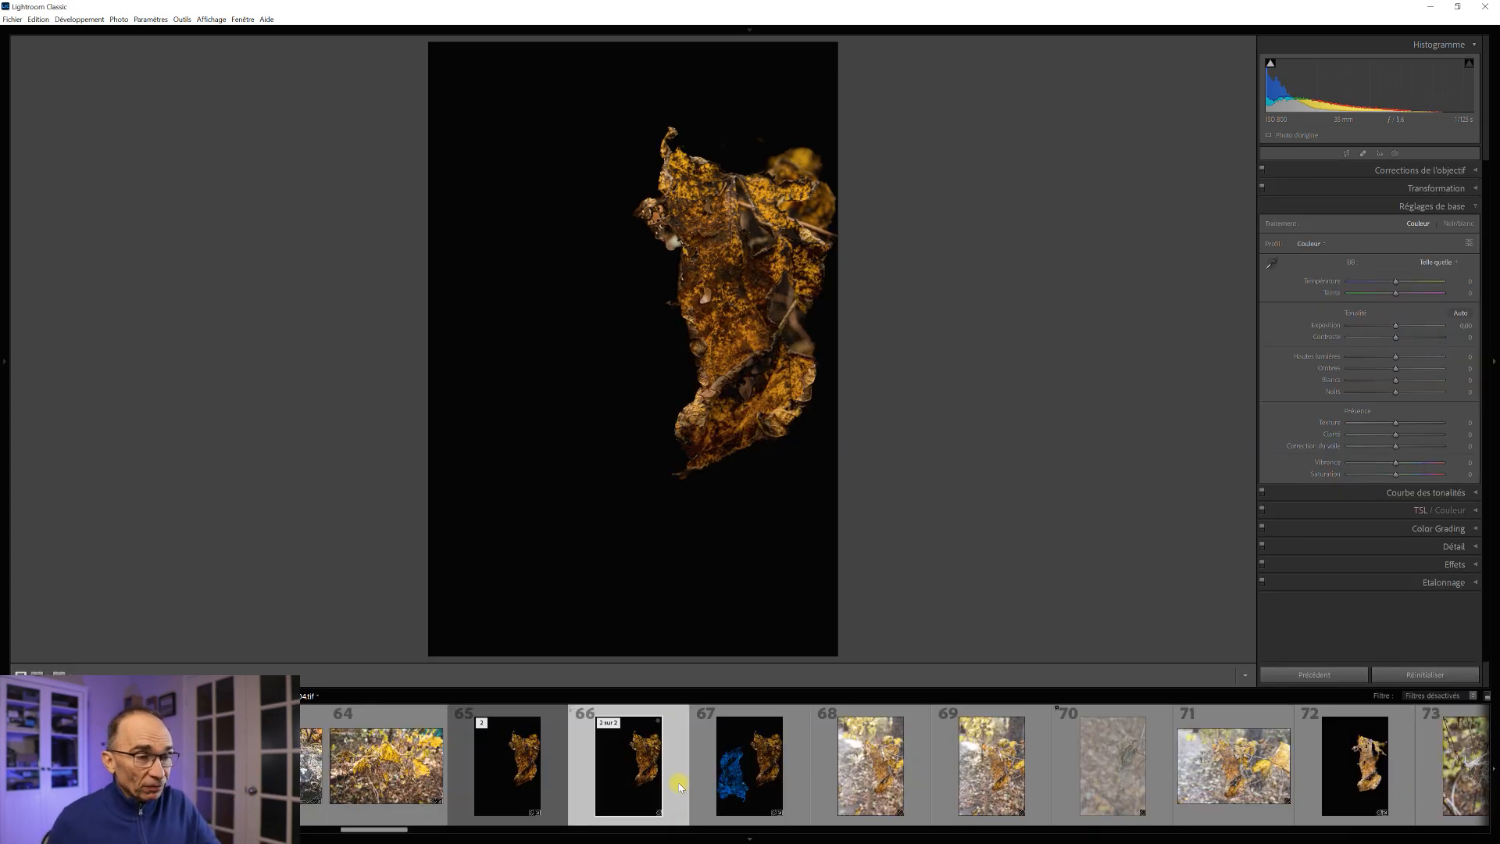
Create a virtual copy of the isolated leaf photo and add a subject mask to it with the overlay hidden
right_click(672, 781)
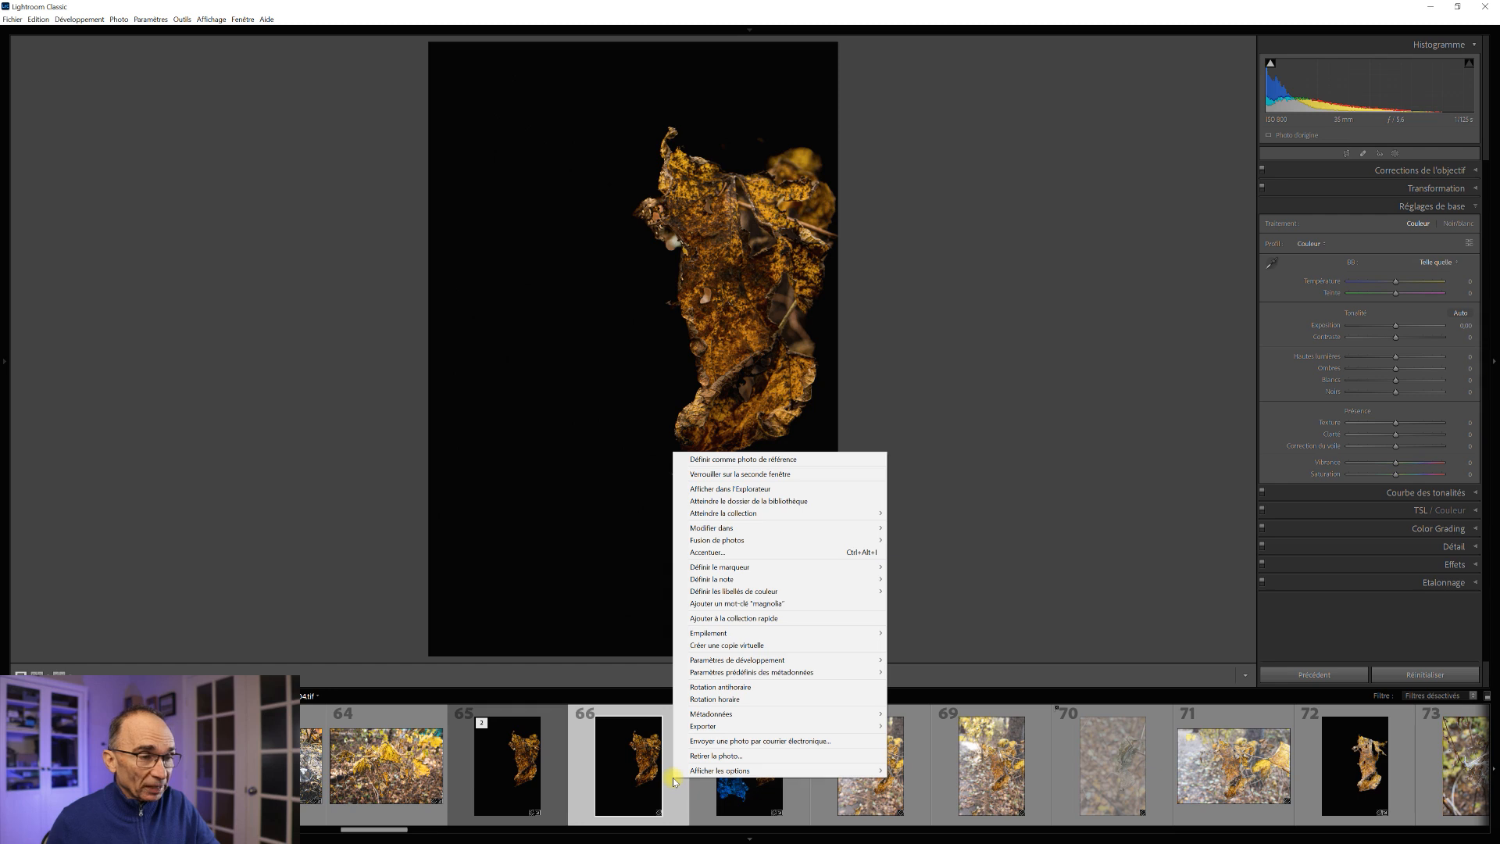
click(738, 646)
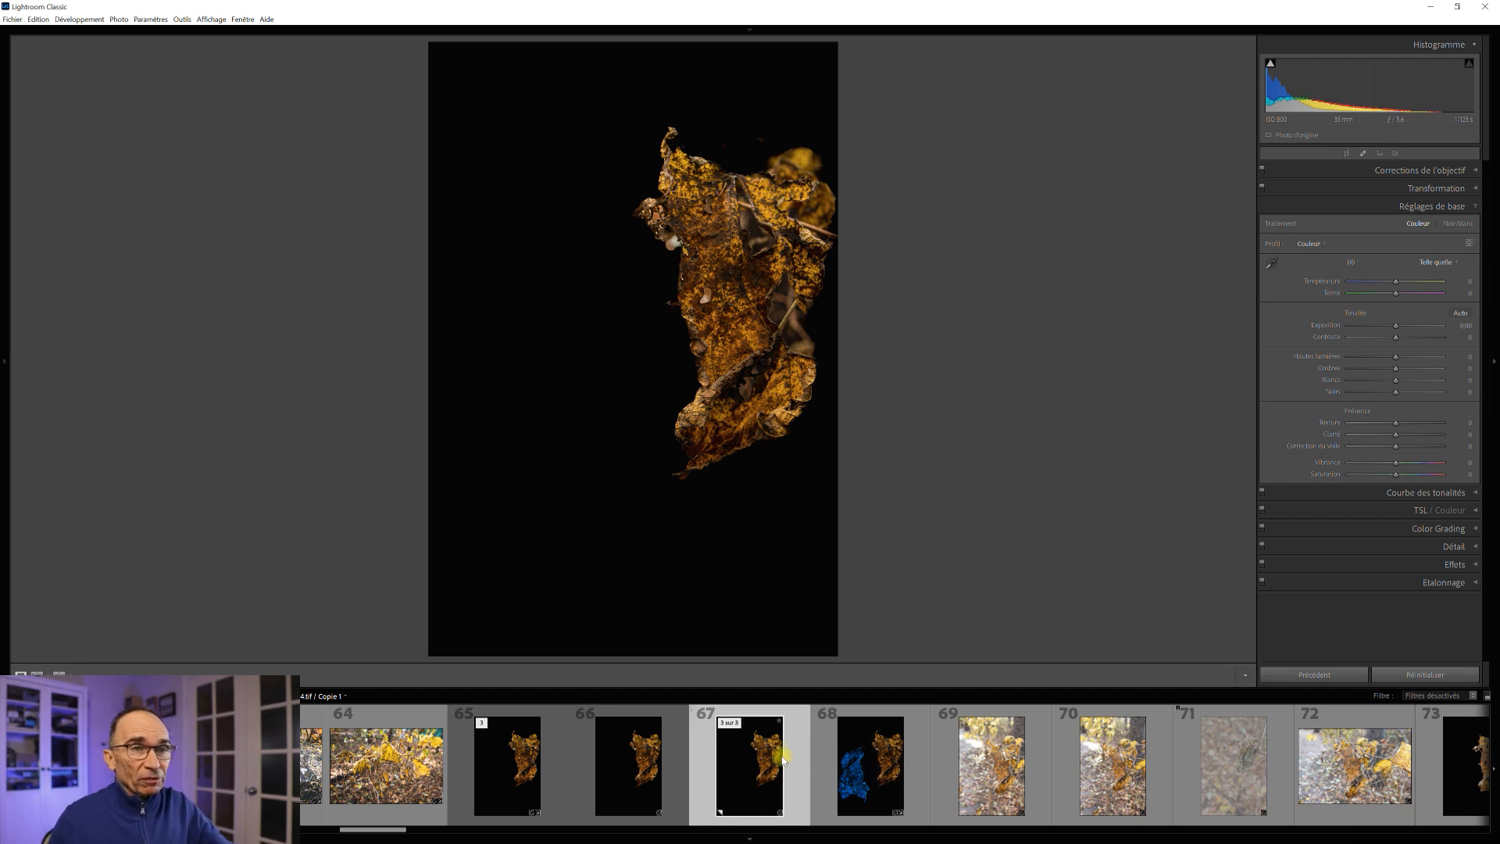
click(1396, 153)
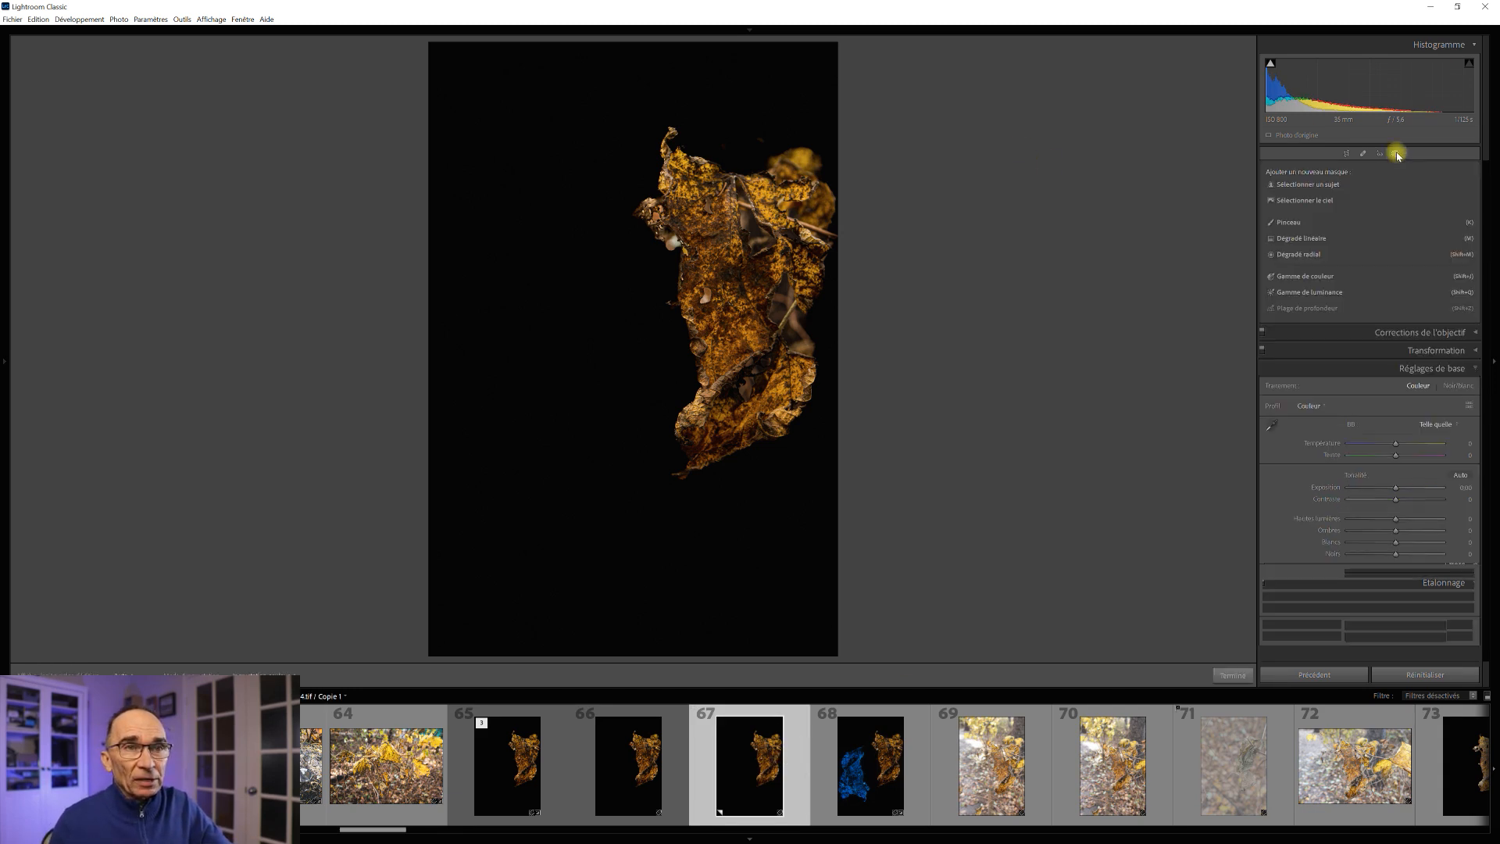
click(1328, 184)
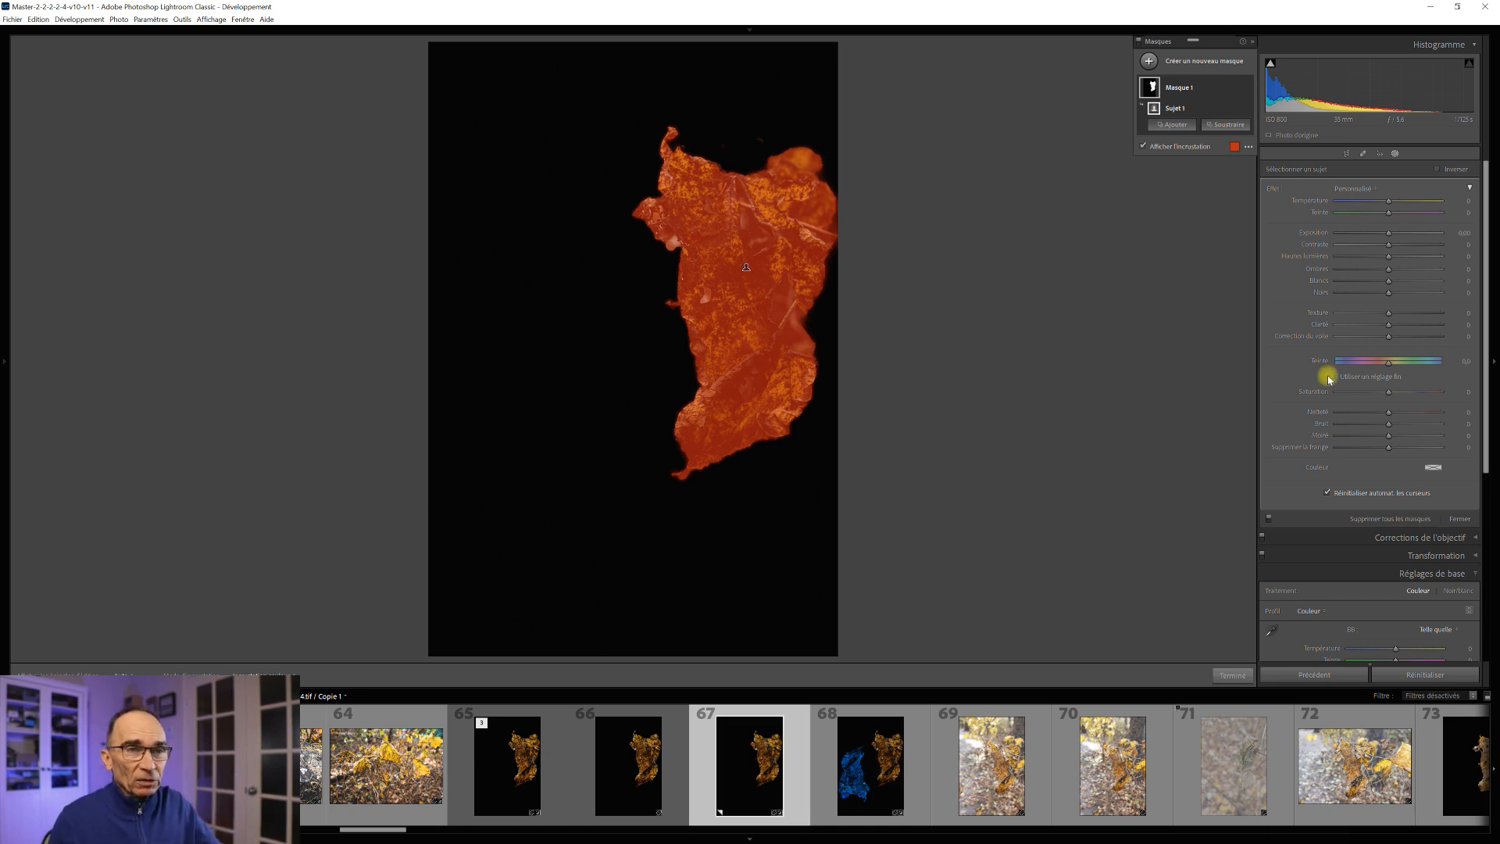
key(o)
Recolour the masked leaf blue with the mask's hue at -180 and a colour tint of hue 240, saturation 85
drag(1391, 367, 1332, 366)
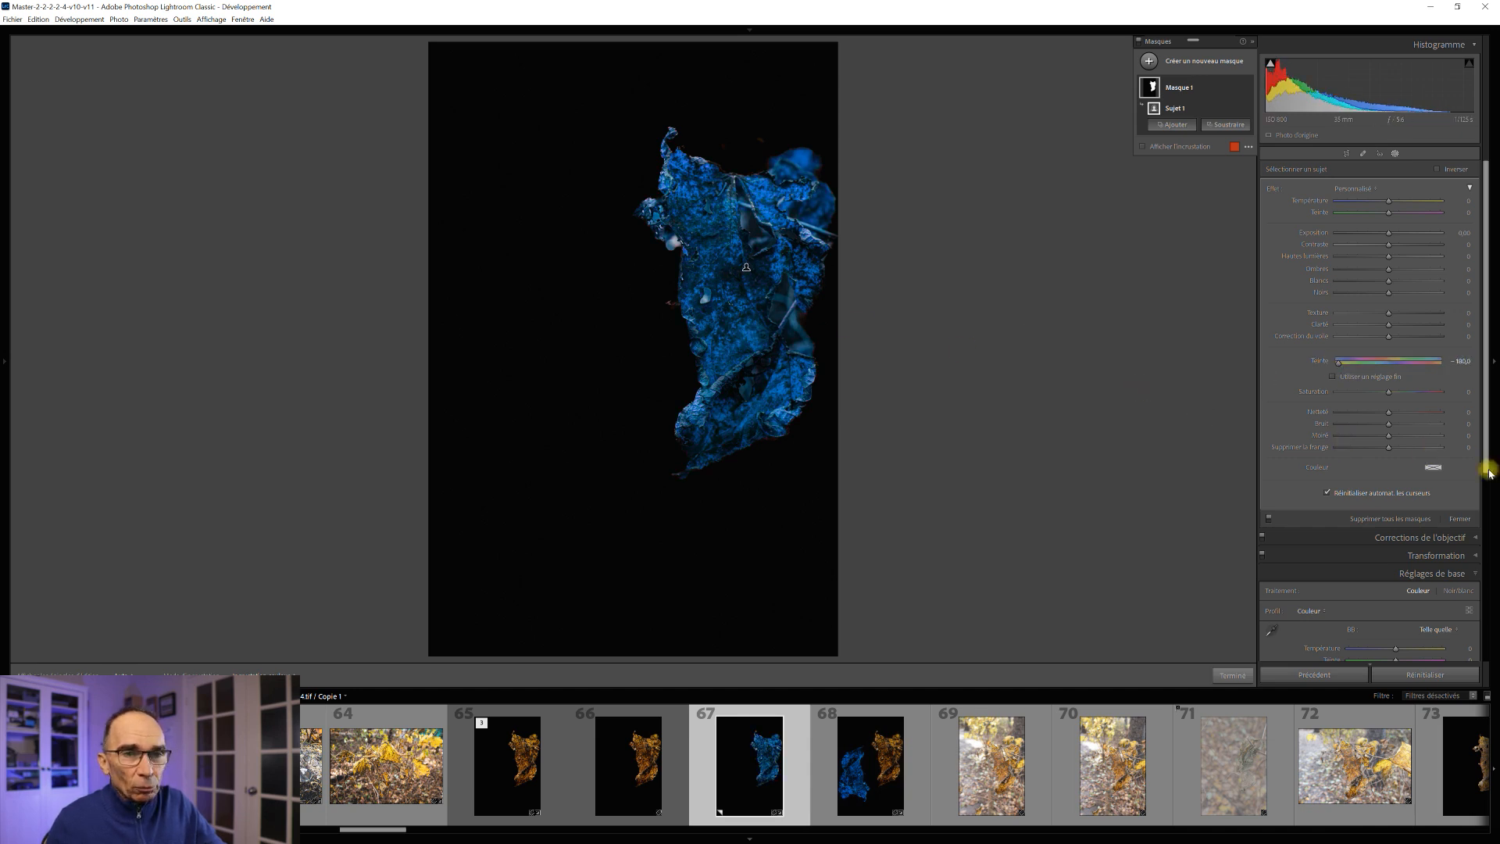
click(1437, 469)
drag(1357, 478, 1338, 471)
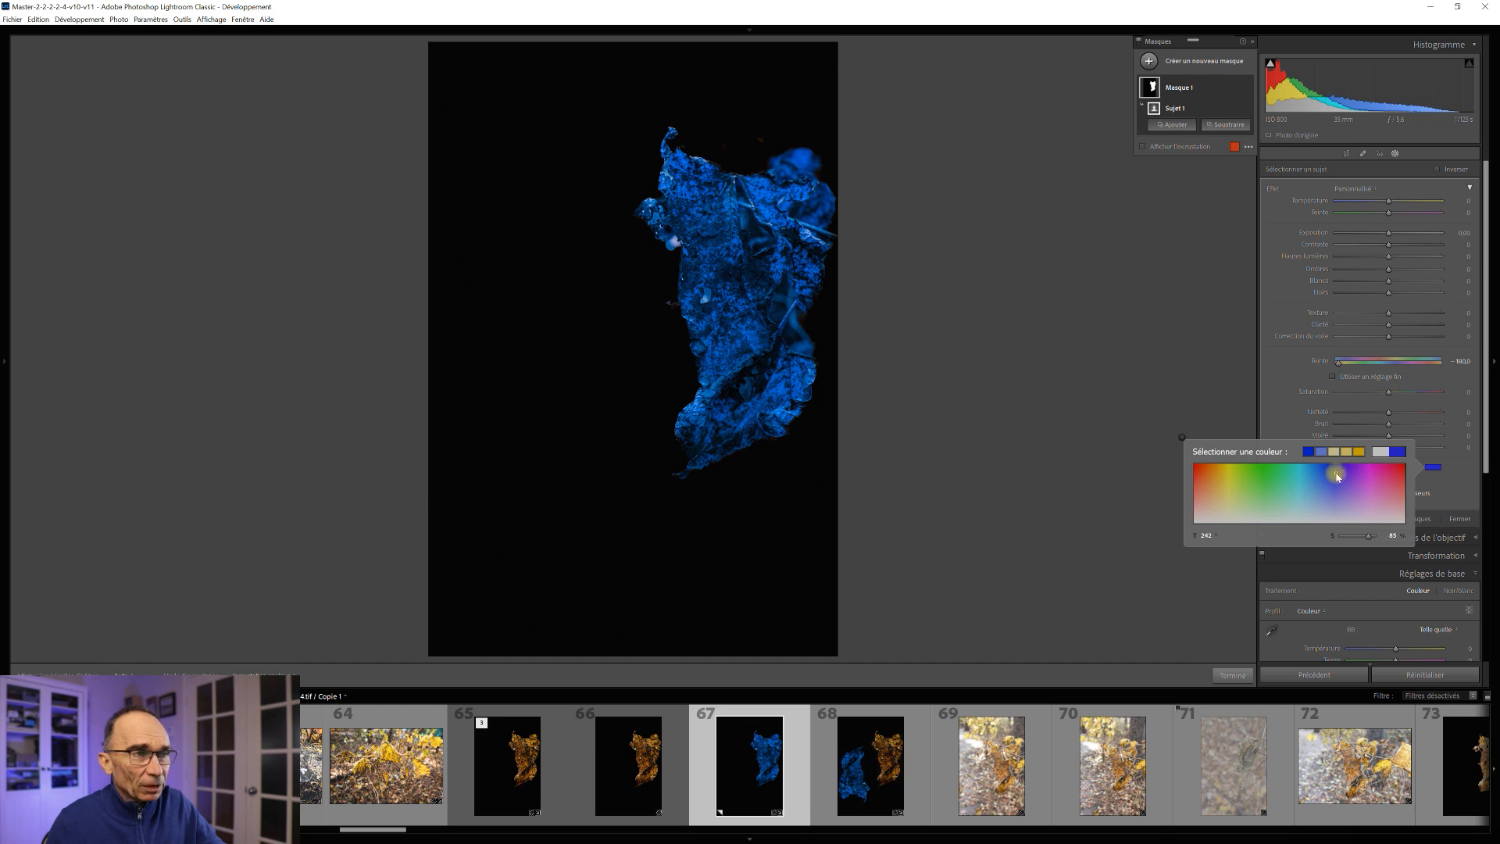
drag(1338, 471, 1336, 471)
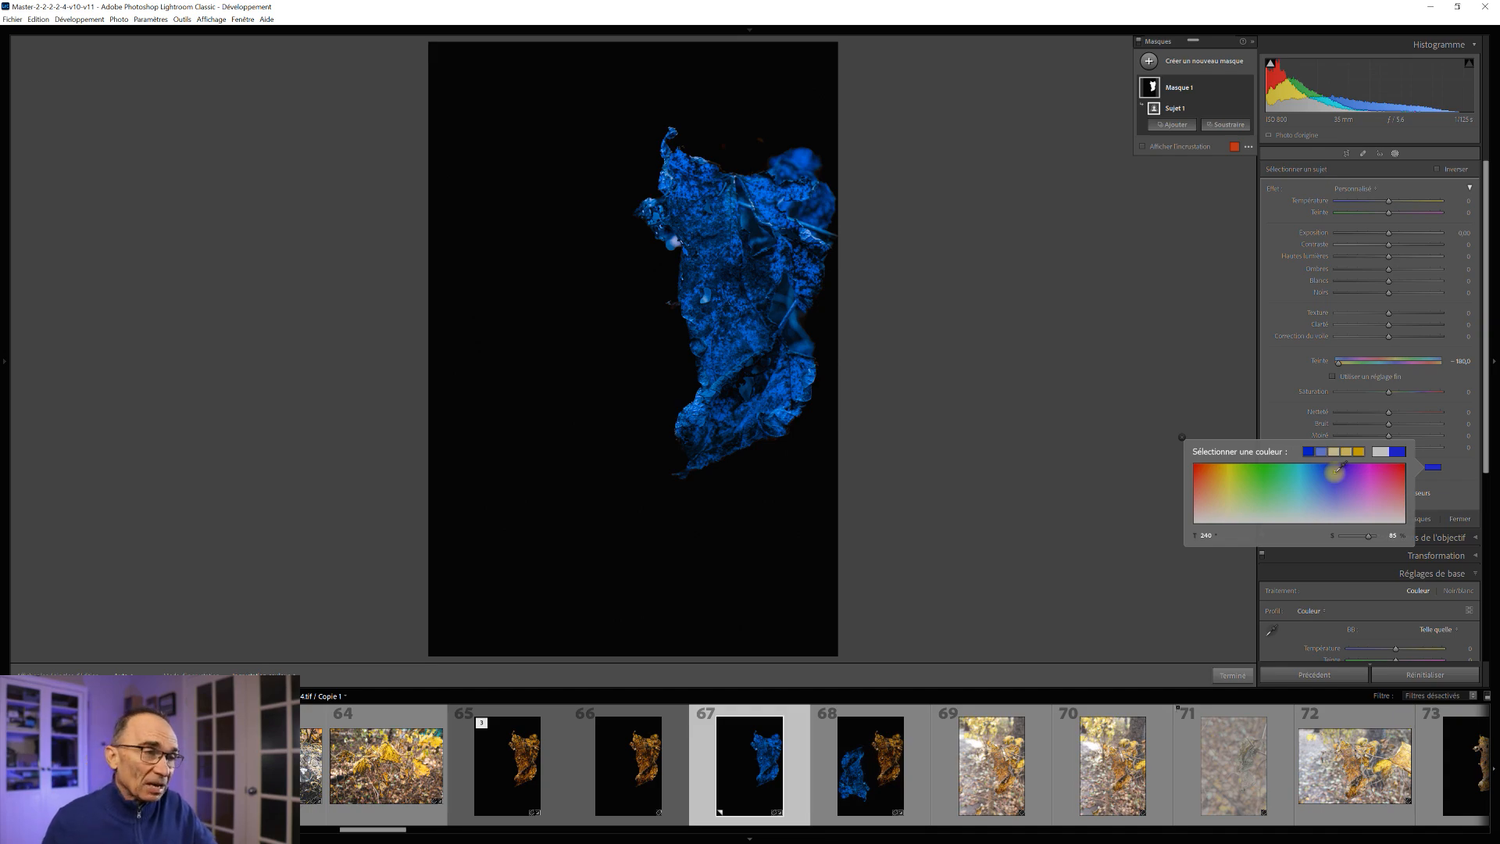
Rotate the blue leaf virtual copy by 180° in the Library grid
key(g)
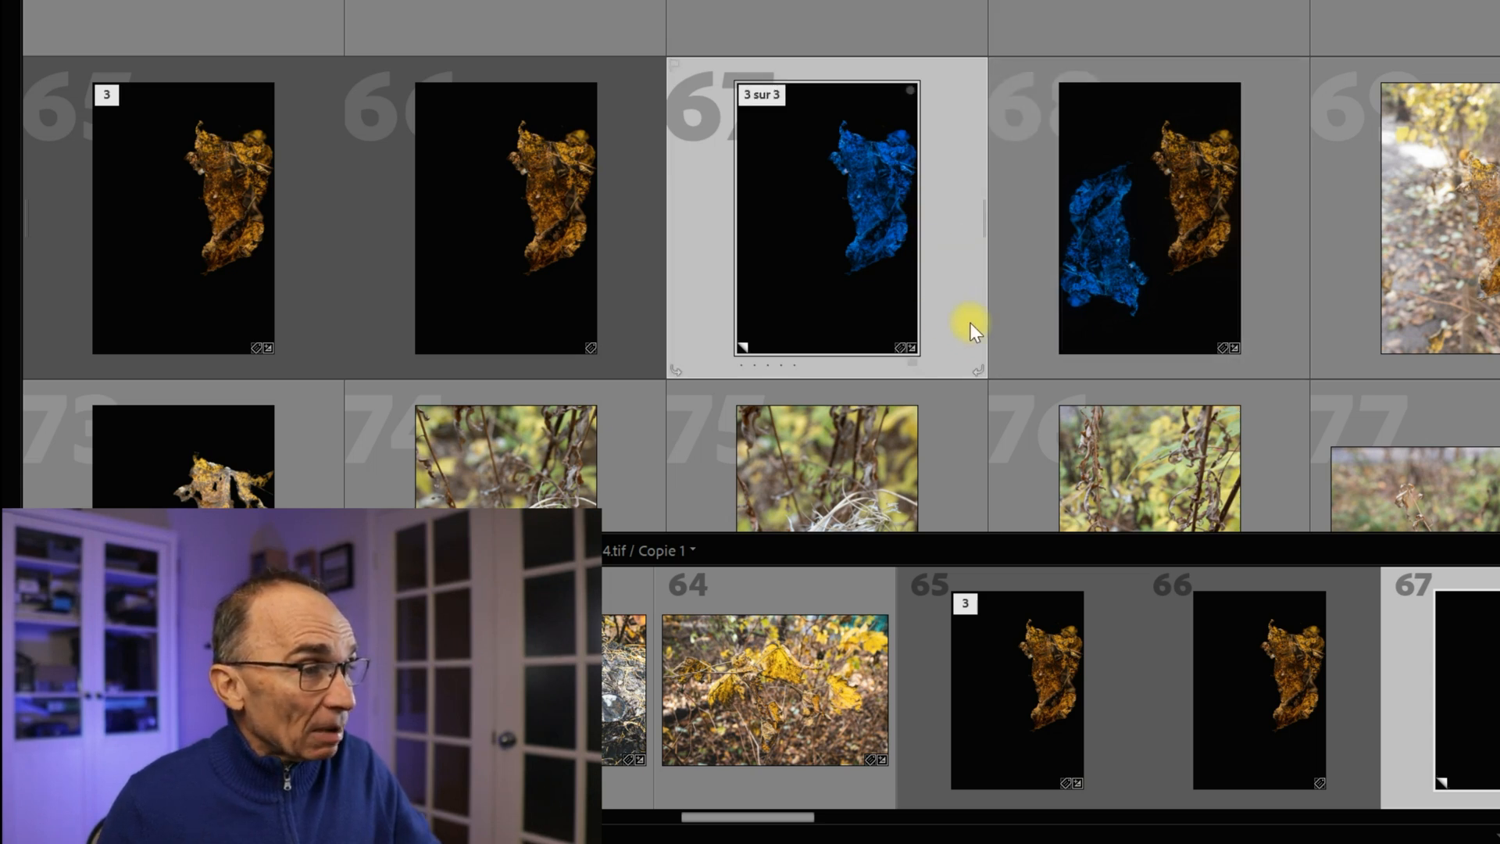
click(978, 371)
click(978, 370)
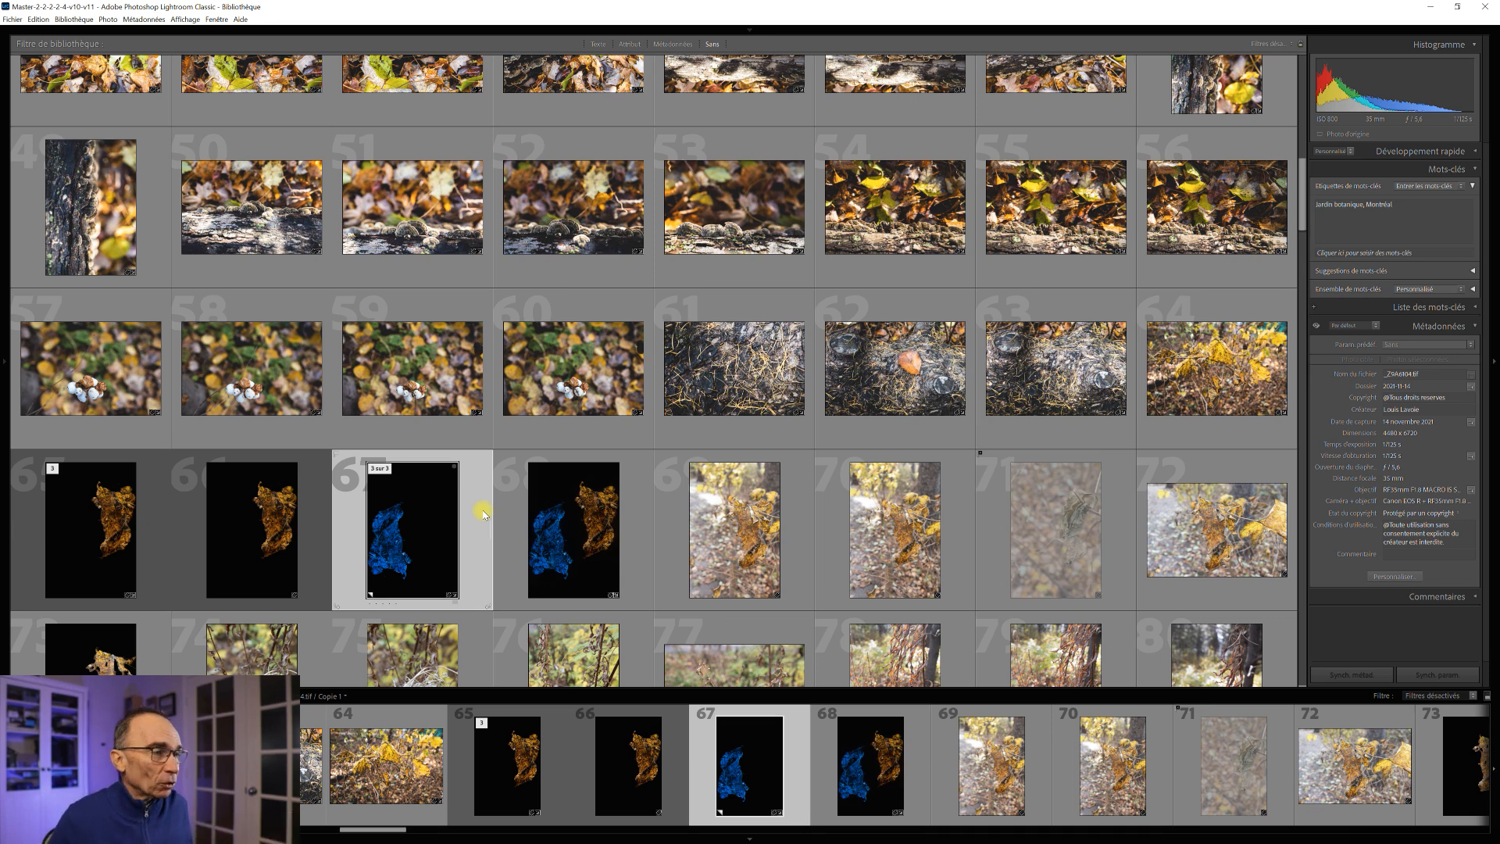
Select the golden leaf photo together with its rotated blue copy and merge them using LR/Enfuse
ctrl+click(316, 551)
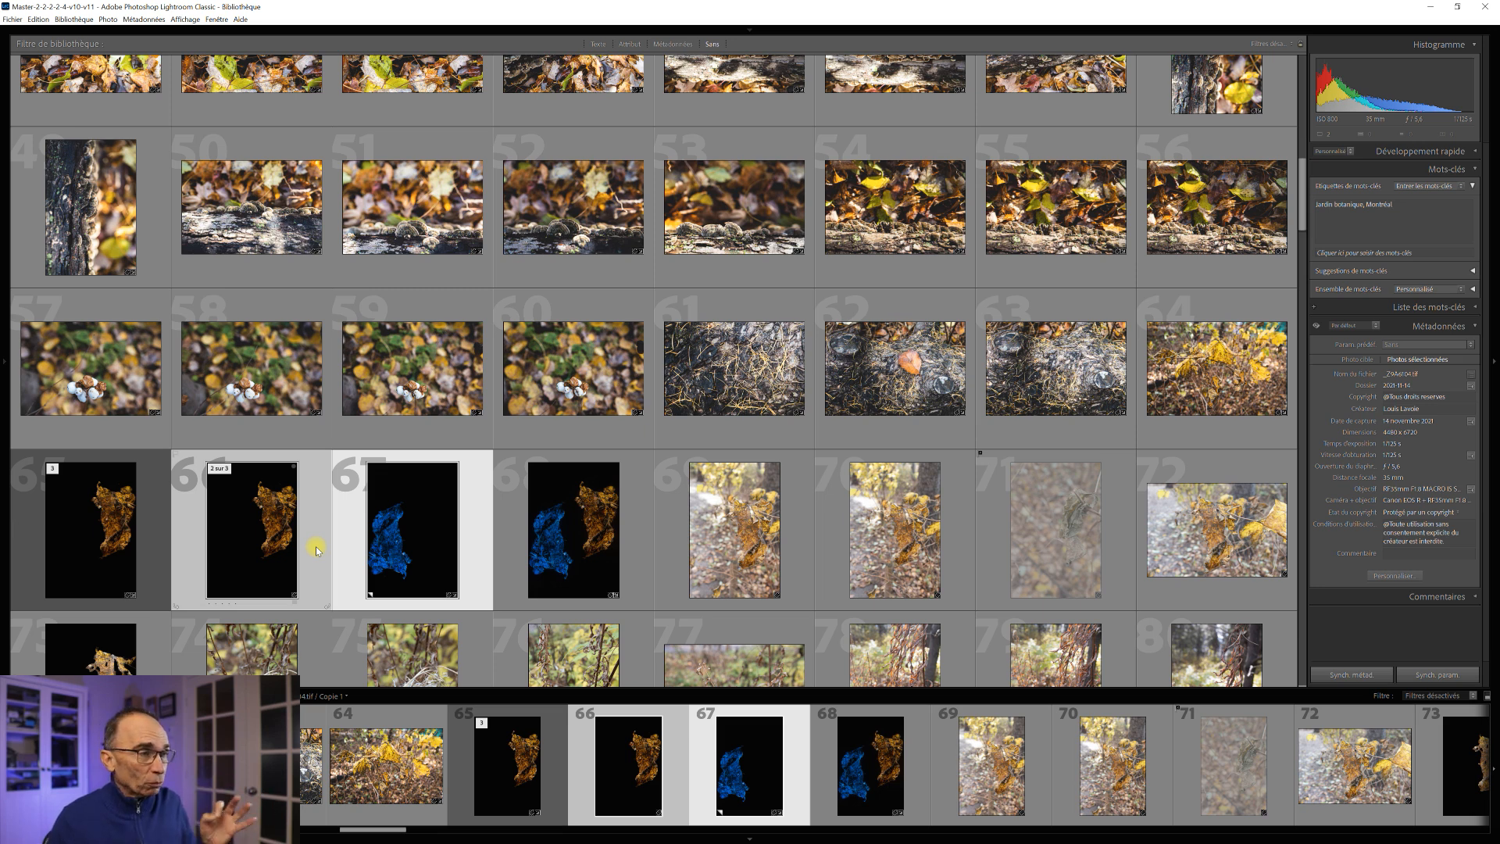
click(13, 19)
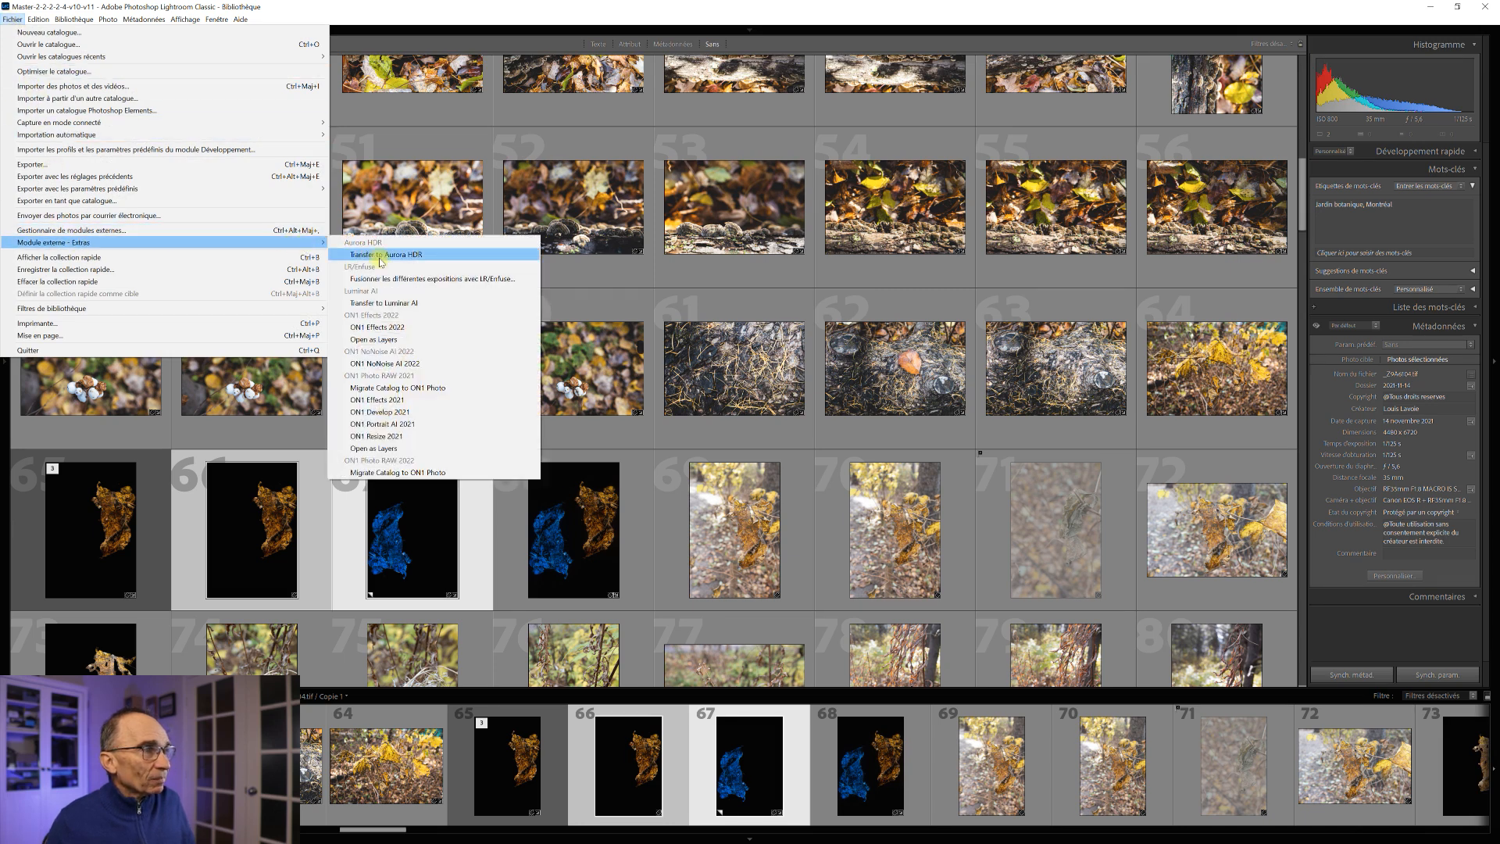
click(447, 279)
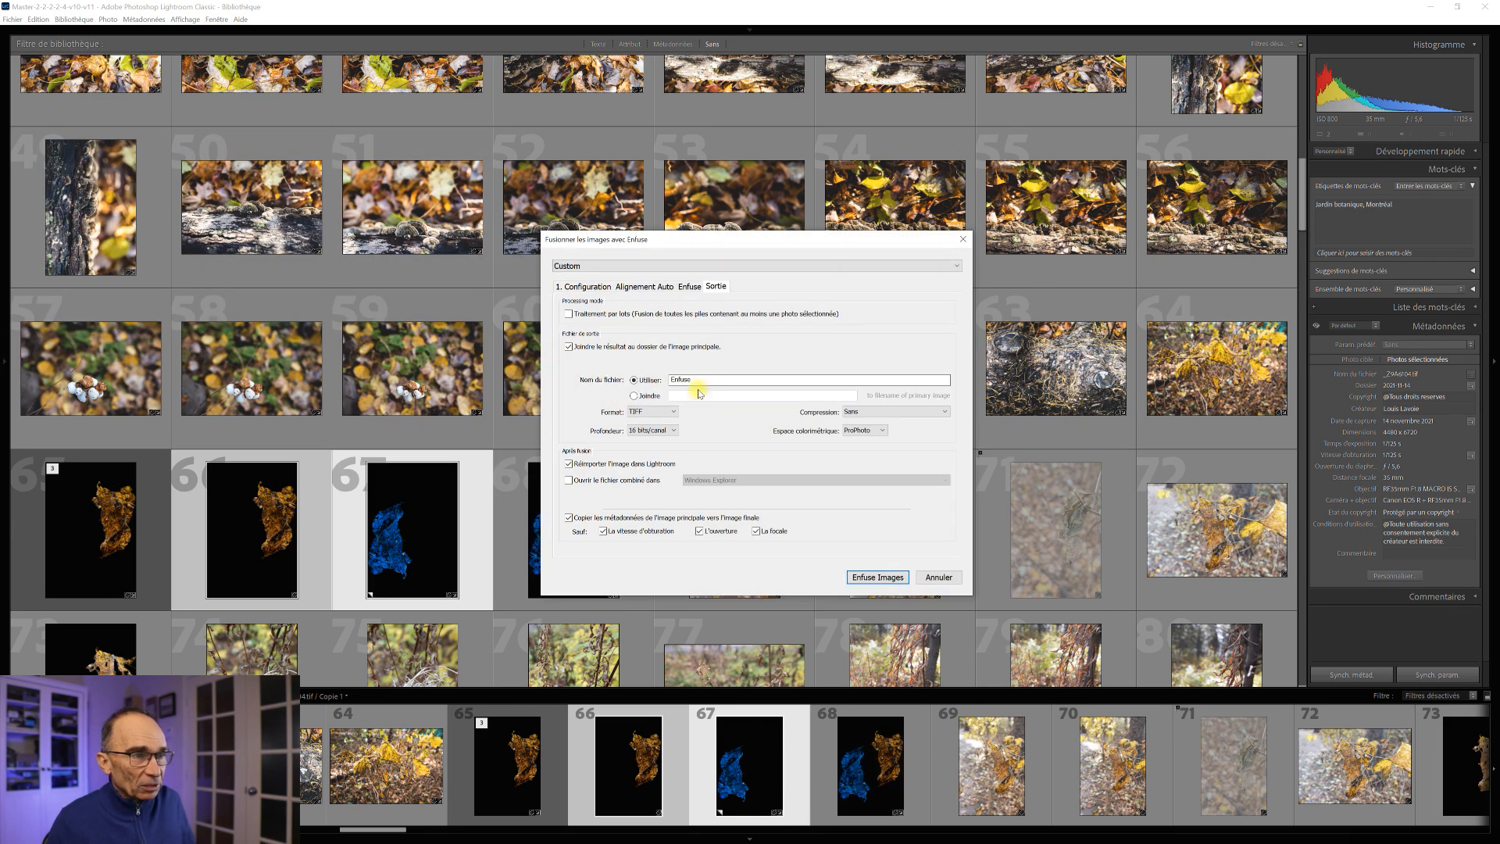
click(876, 577)
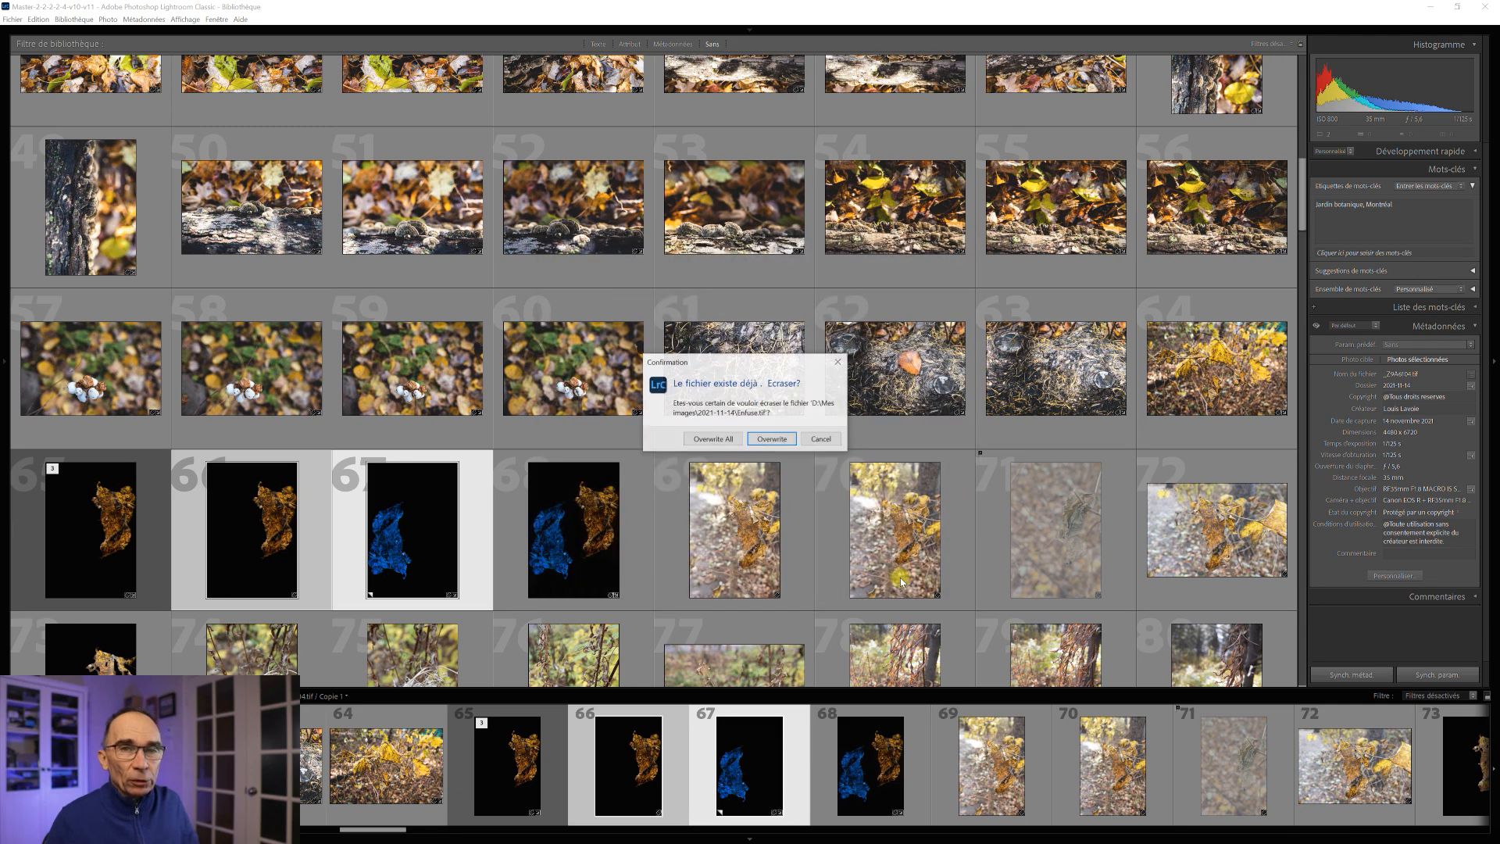